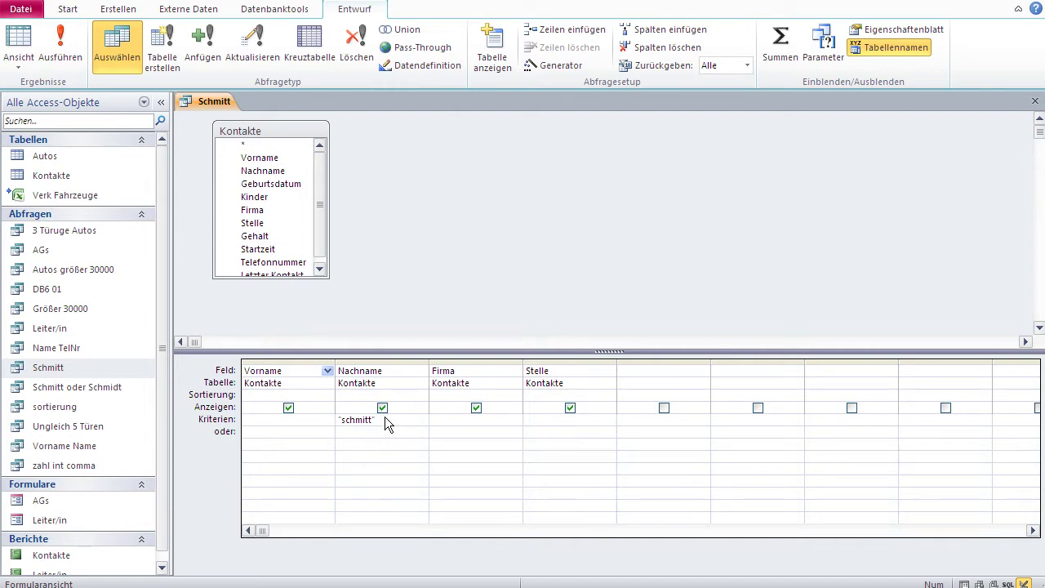
Delete the criterion in the Nachname column and display the unfiltered query results in Datasheet view
click(385, 419)
drag(381, 419, 329, 417)
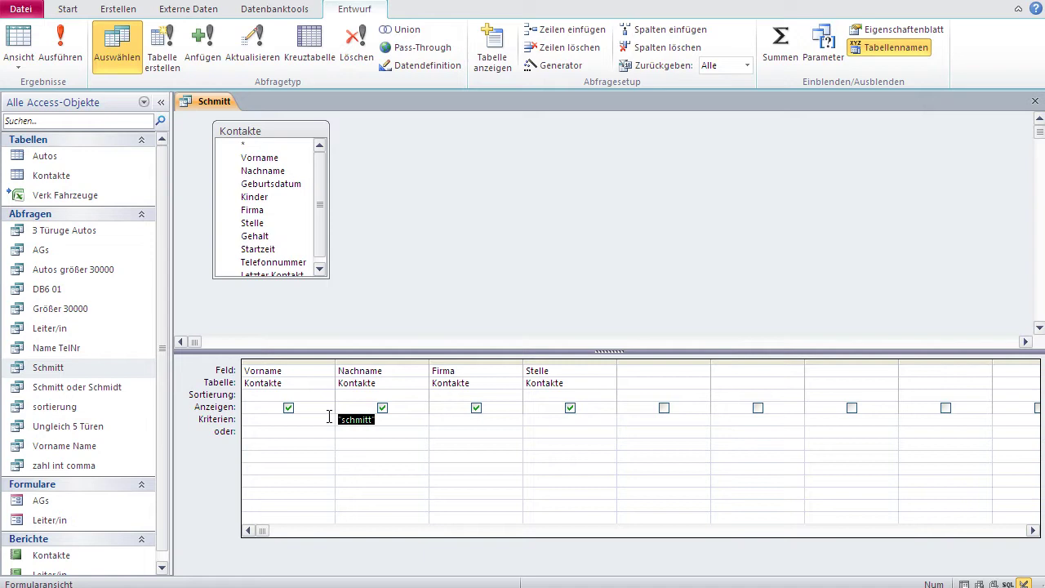
key(Delete)
click(17, 38)
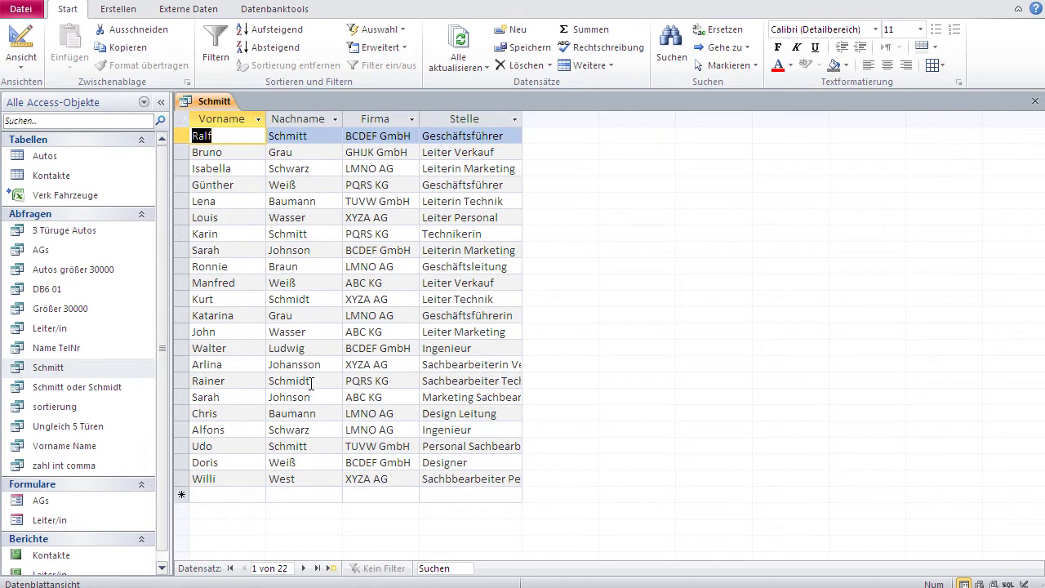
Set the Nachname criterion of the query to schmi?t and display the matching records in Datasheet view
click(16, 49)
click(367, 418)
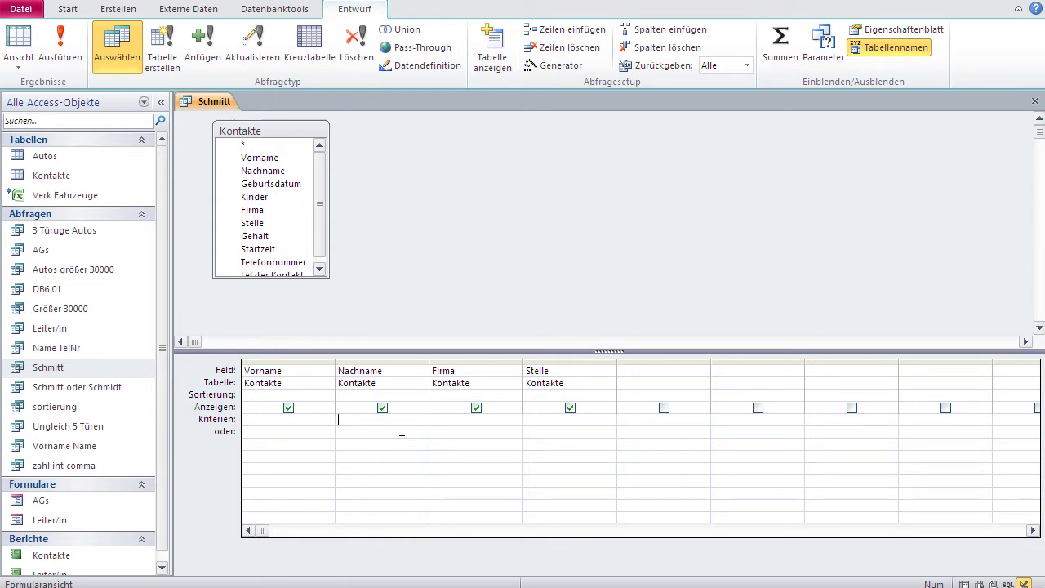
text(s)
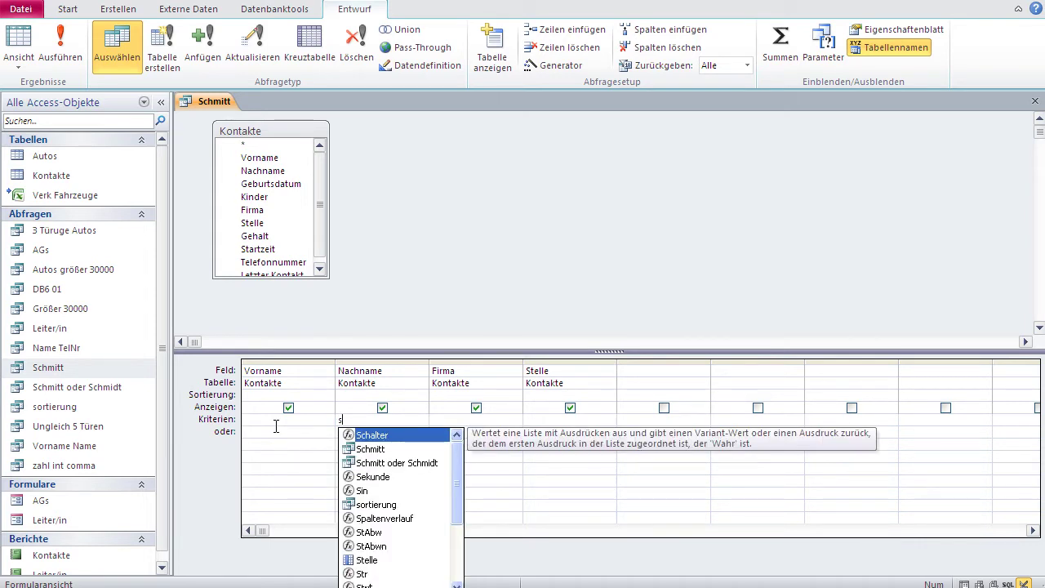
text(ch)
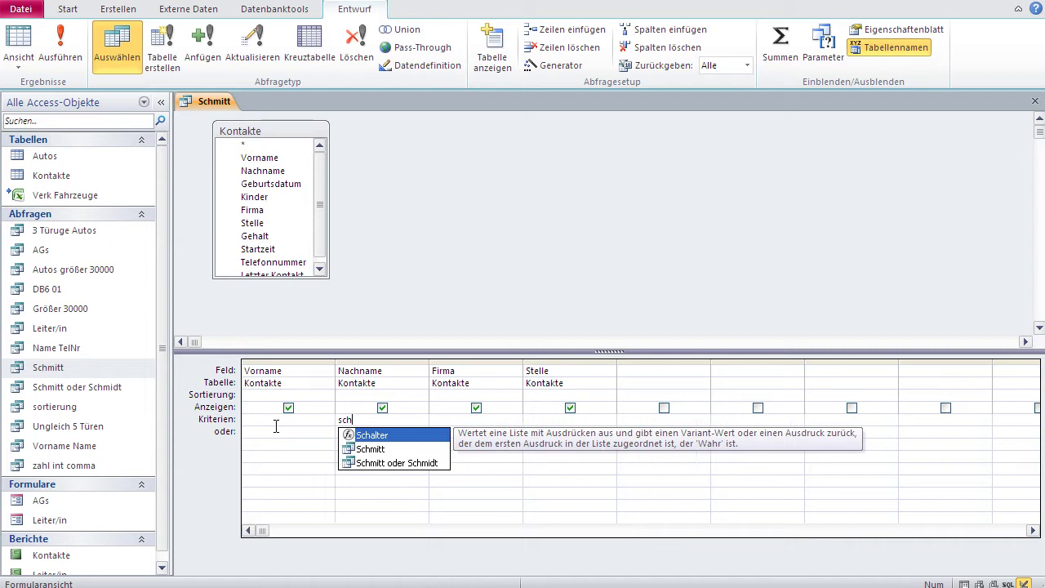
text(mi)
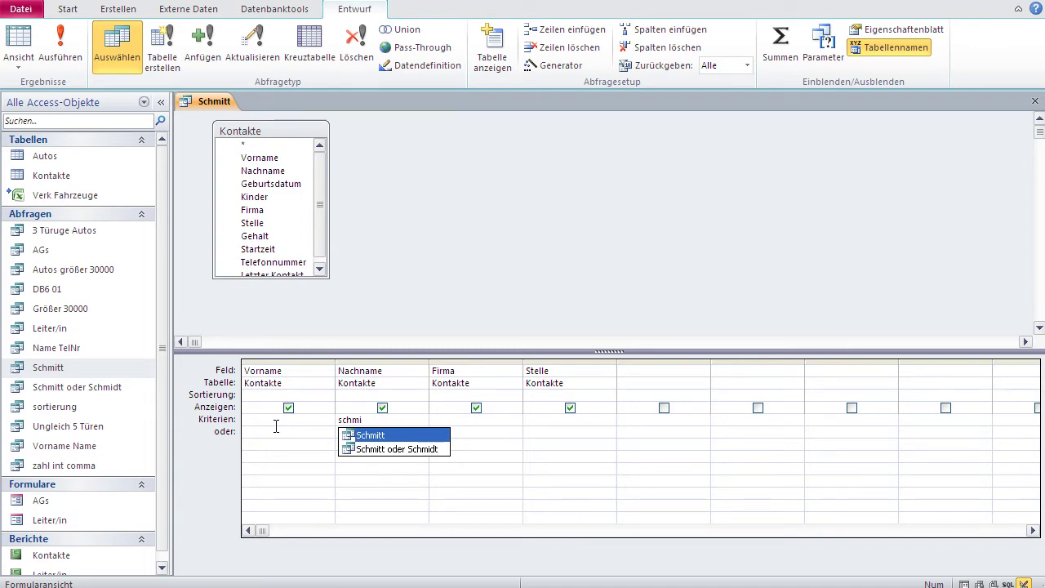
text(?)
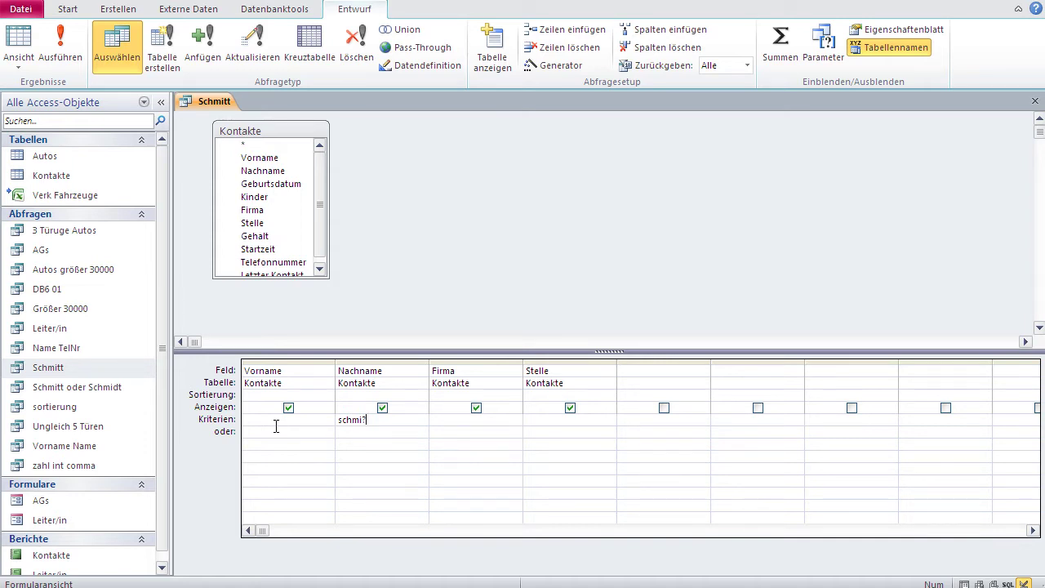
text(t)
click(19, 41)
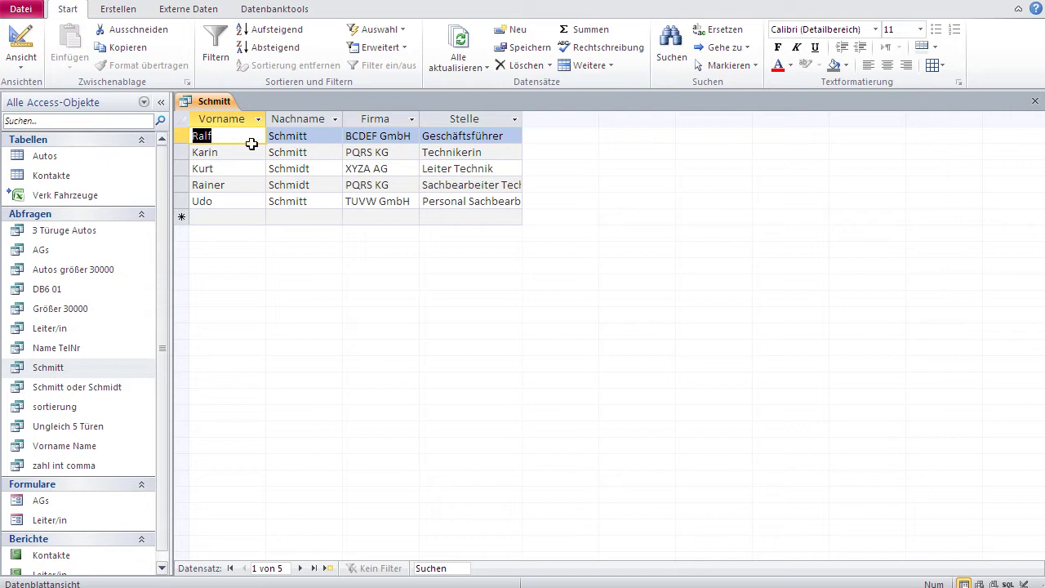
Examine the query in SQL view, especially the SELECT and FROM lines and the WHERE clause with the Like operator
click(24, 44)
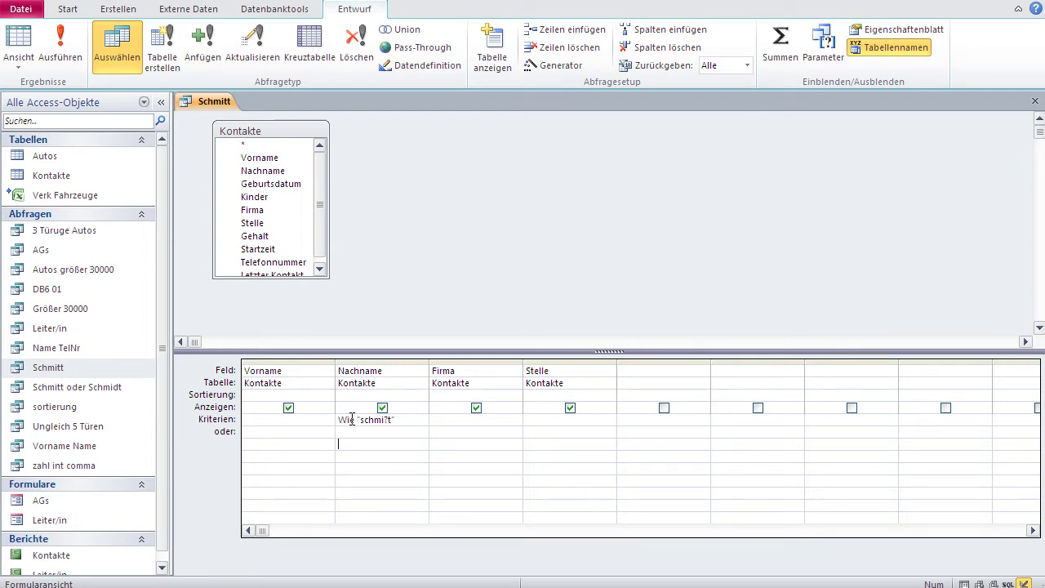
click(18, 69)
click(45, 204)
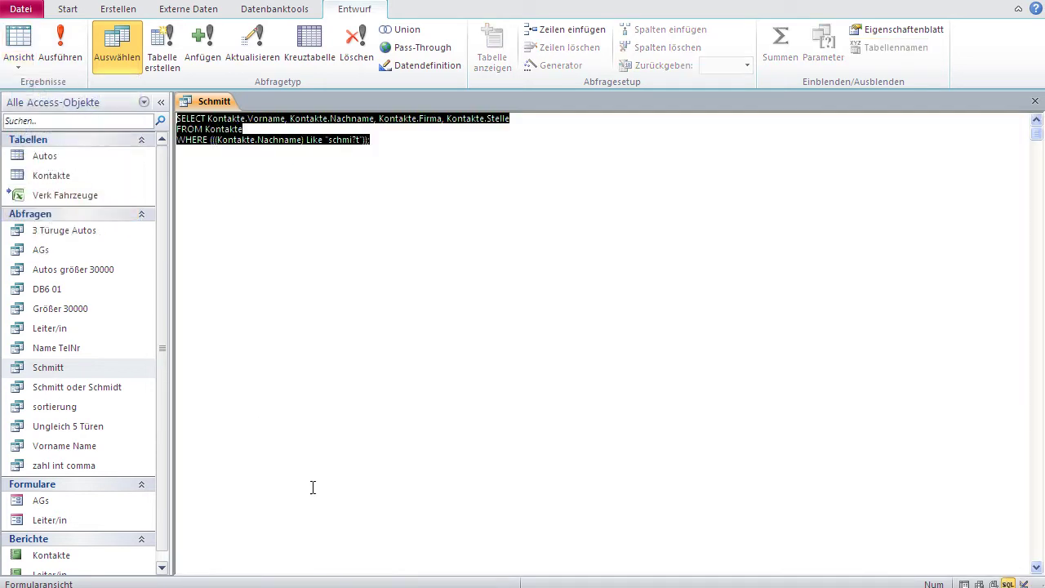
click(310, 273)
drag(243, 129, 163, 121)
click(237, 190)
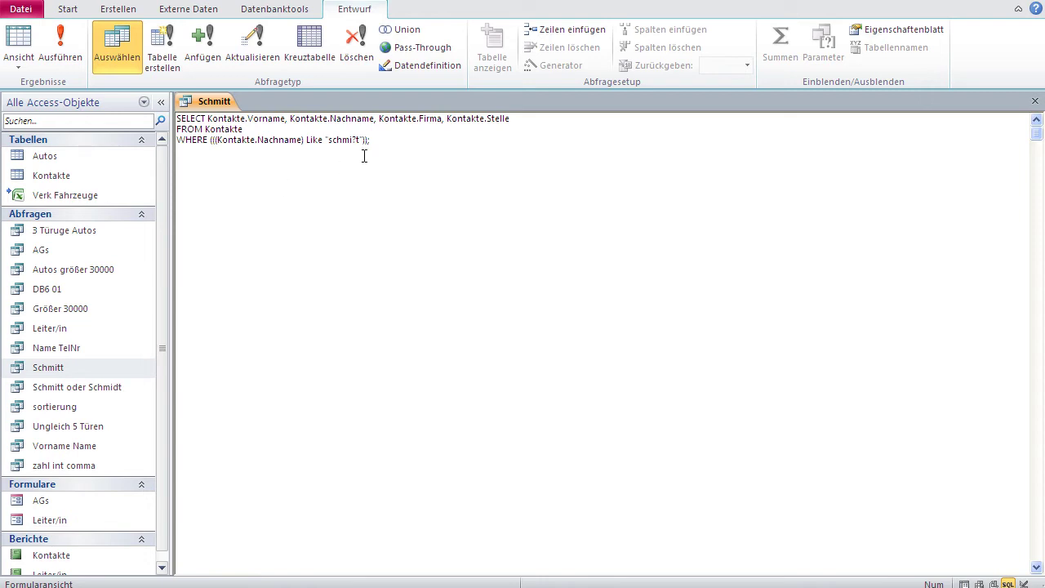
drag(377, 140, 172, 140)
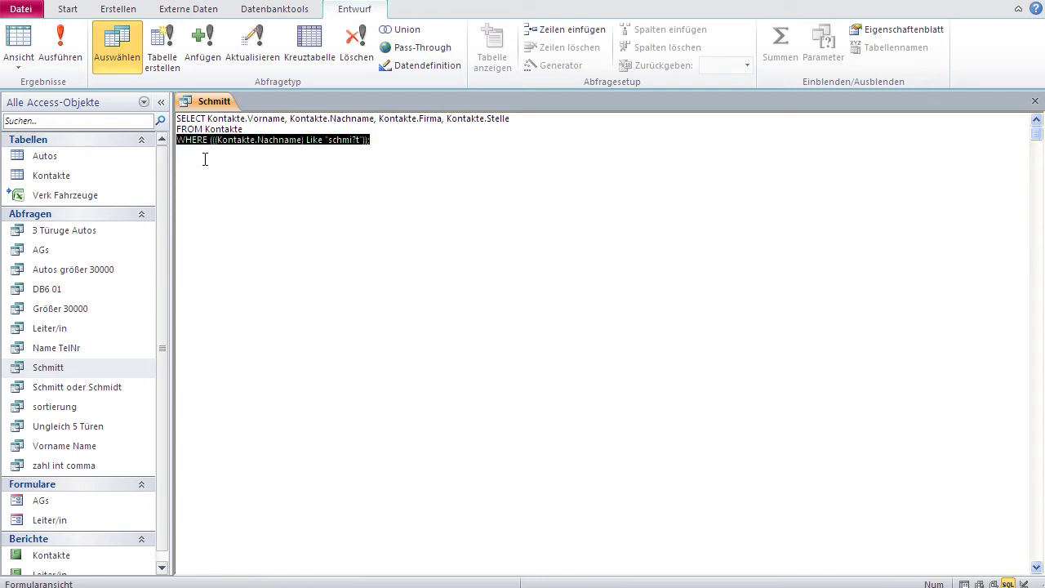
click(313, 155)
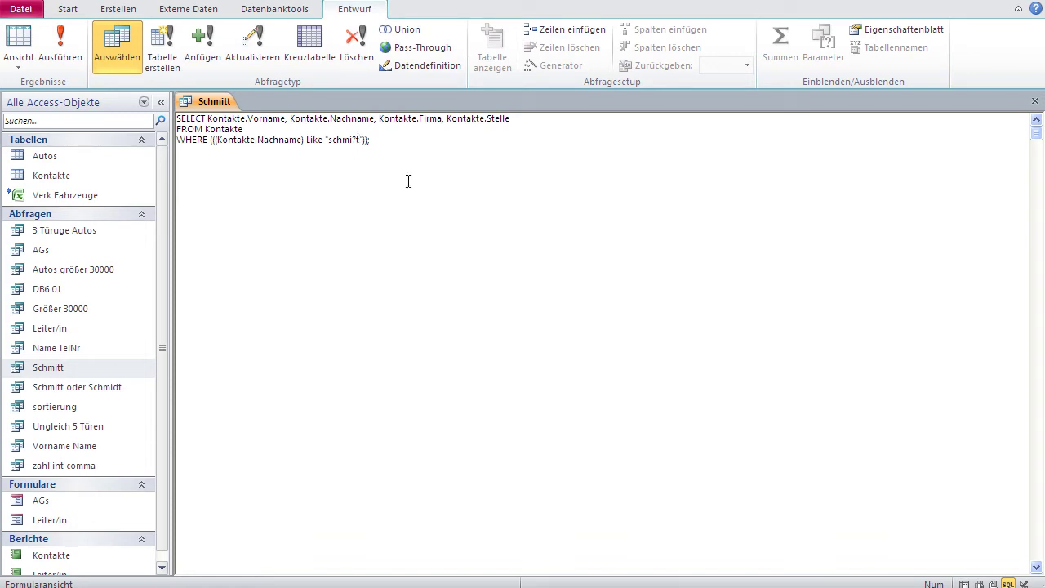
Replace the final t of the Nachname criterion with a wildcard to make it schmi??, and display the results
key(BackSpace)
text(?)
click(18, 39)
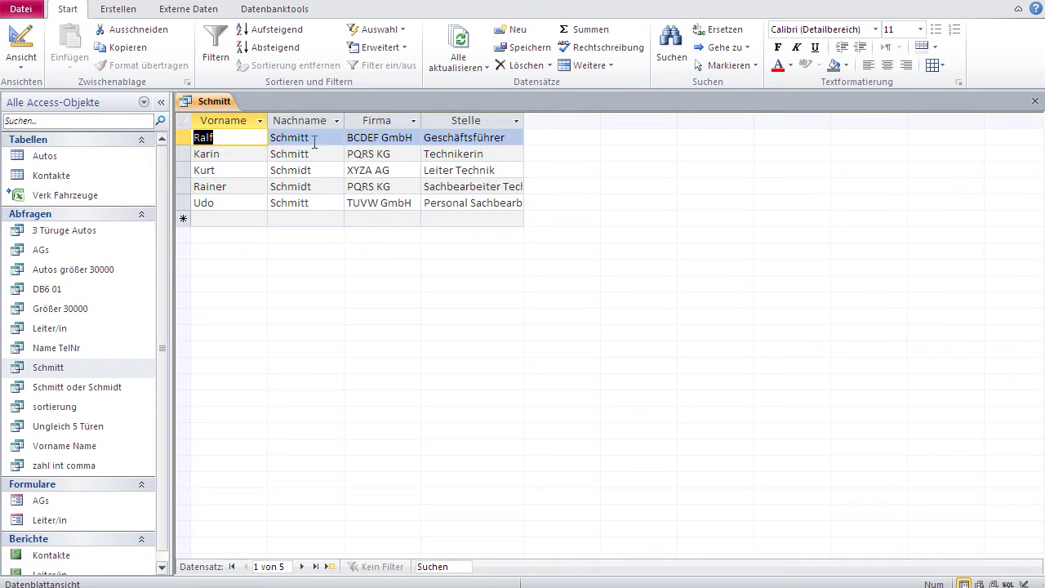
Replace the Nachname criterion with b???? in Design view and display the matching records in Datasheet view
click(19, 45)
drag(401, 406, 328, 406)
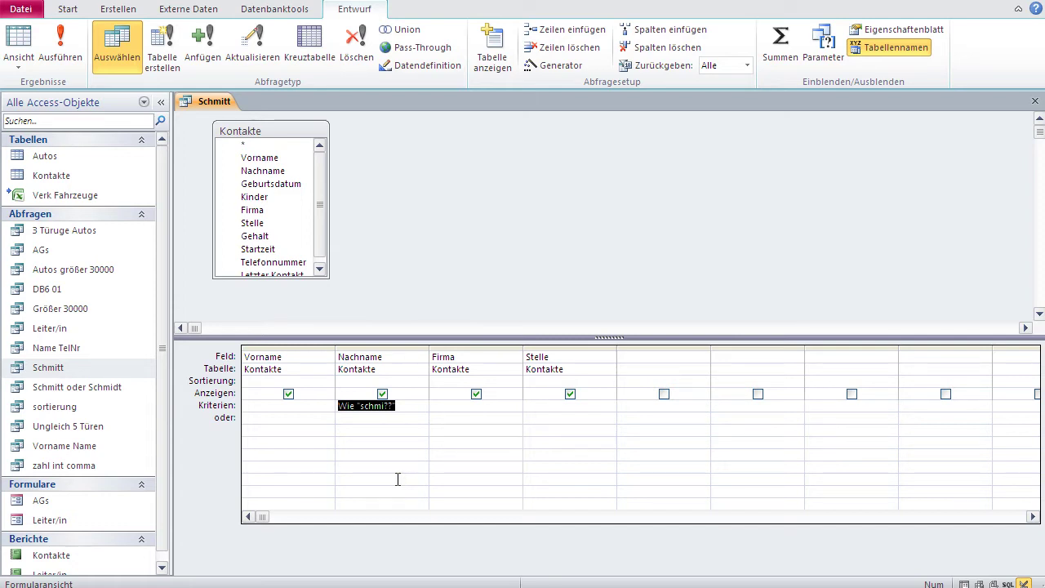
text(b)
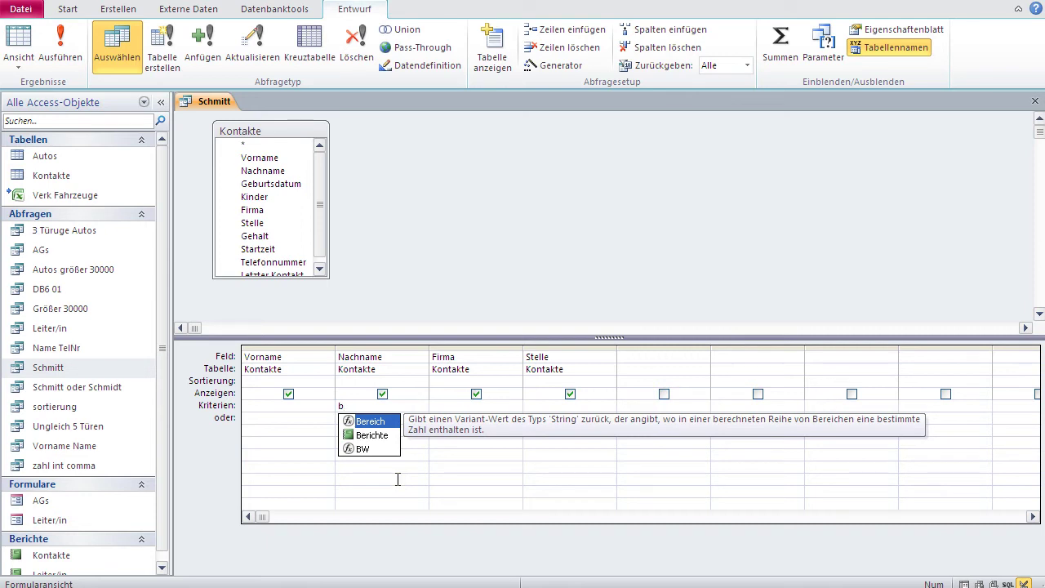
text(????)
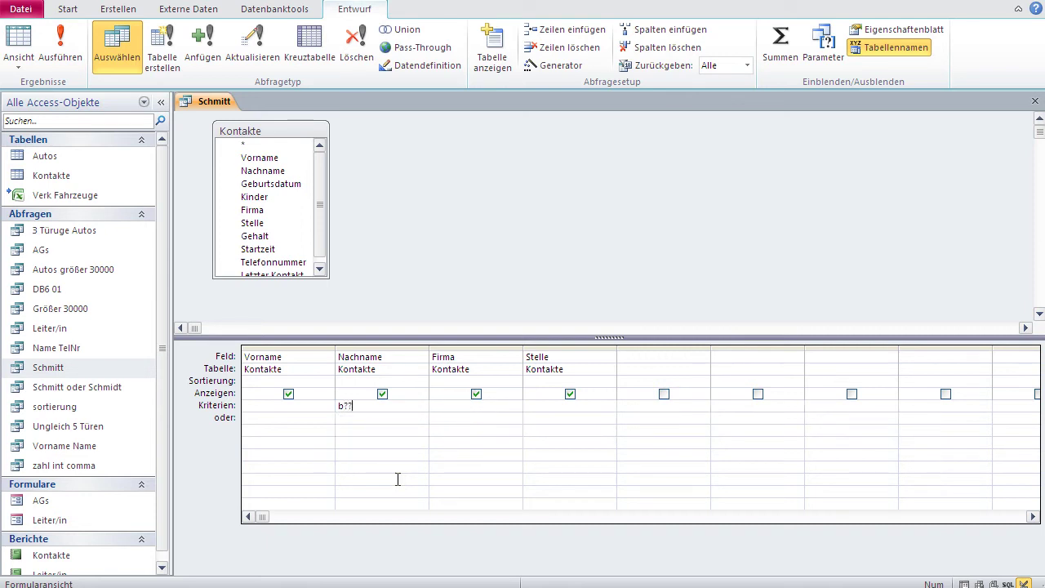
click(385, 433)
click(18, 50)
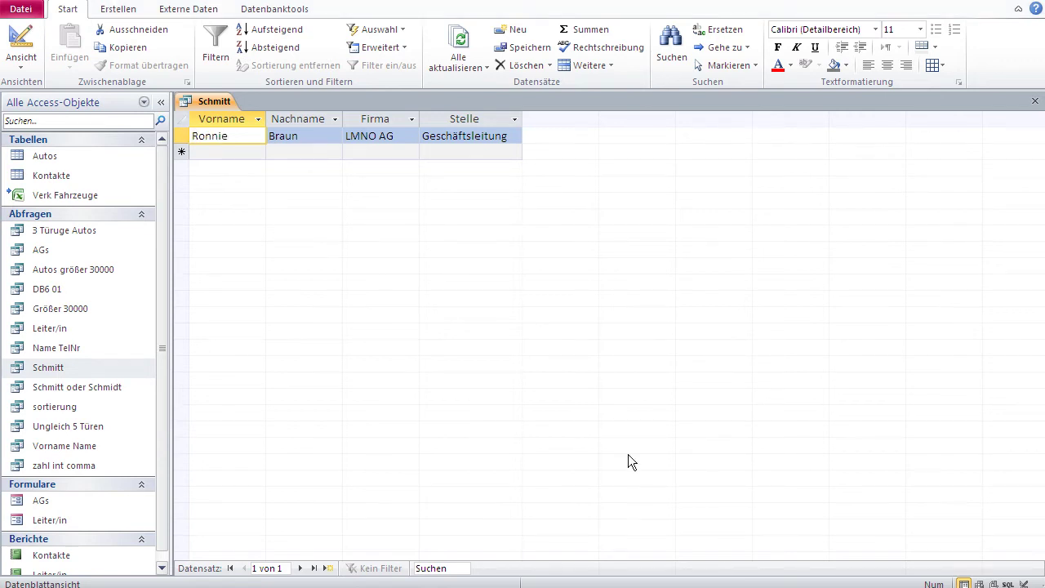
Try to replace the Nachname criterion with the bare wildcard pattern ???? in Design view
click(405, 6)
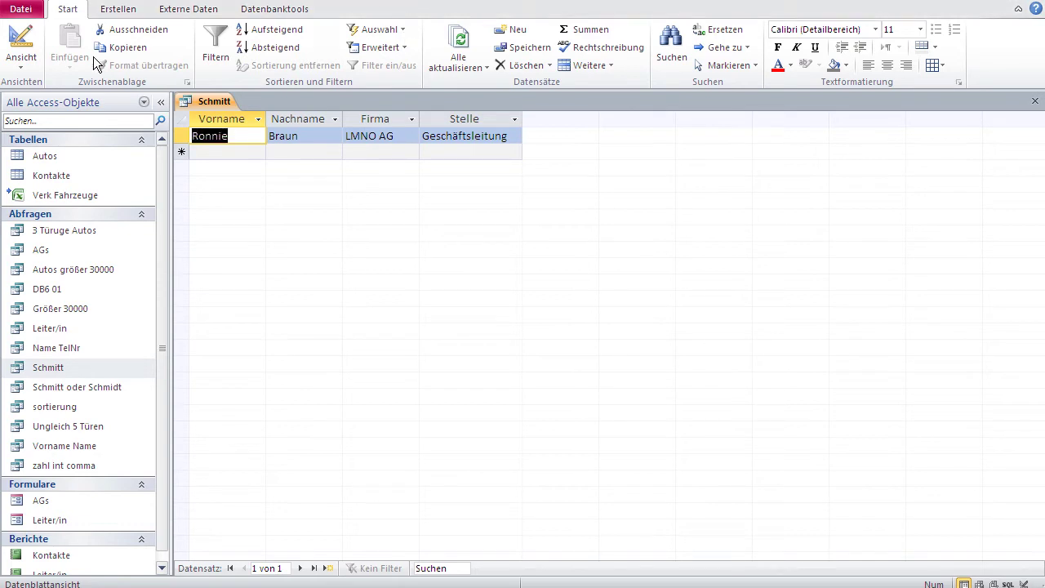
click(20, 45)
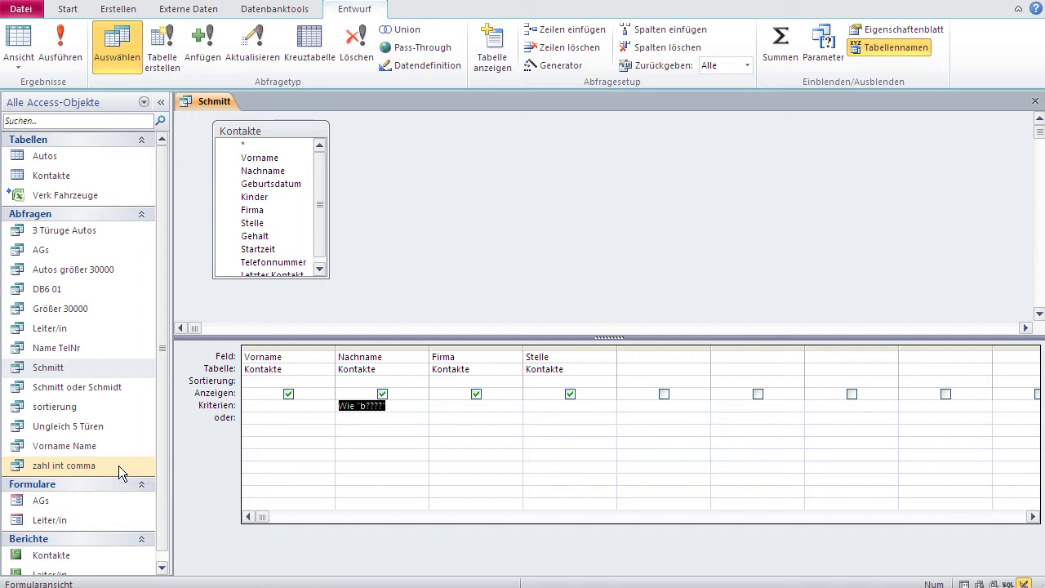
text(????)
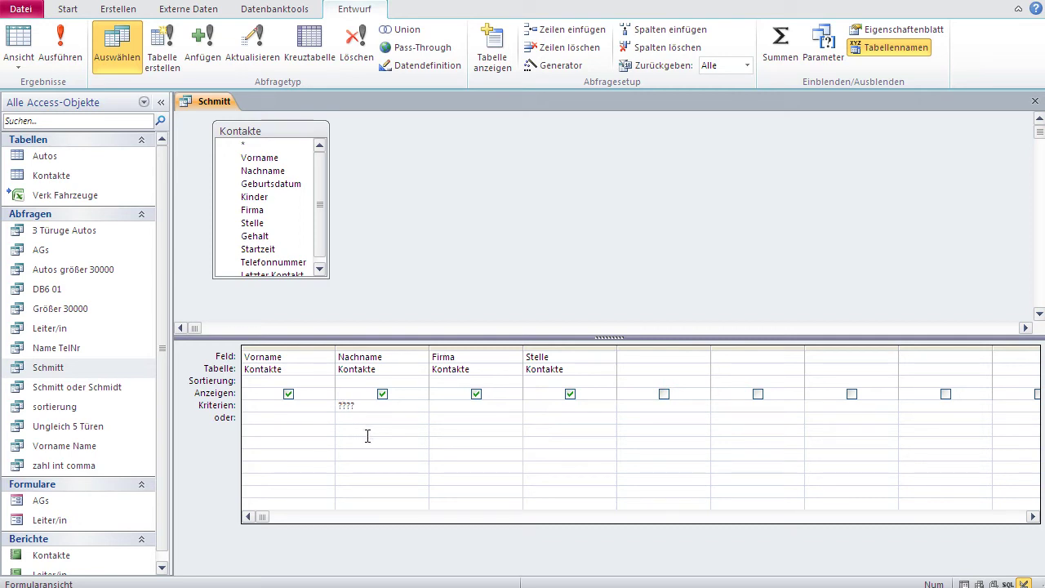
click(368, 436)
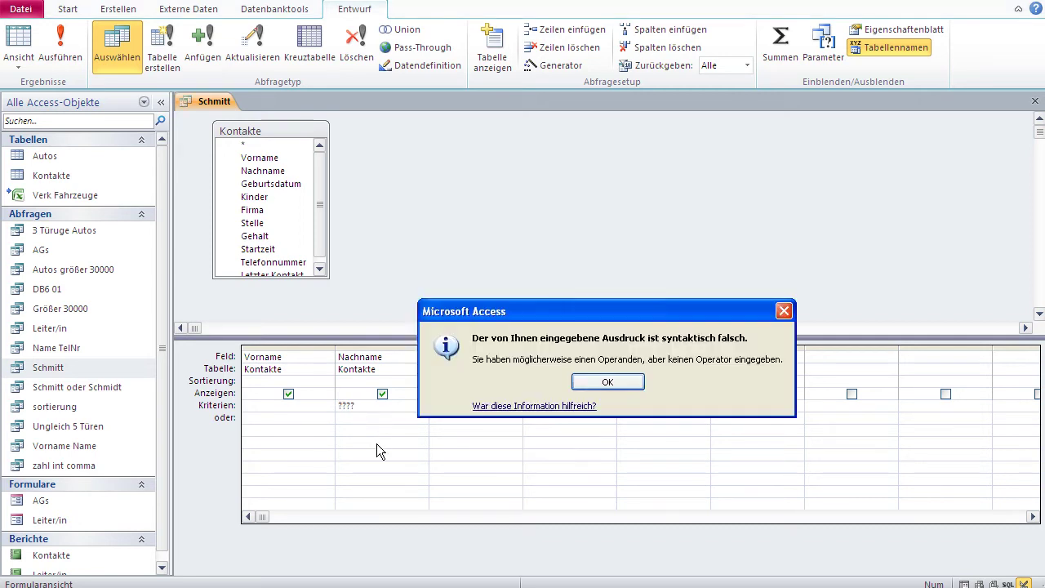
click(608, 382)
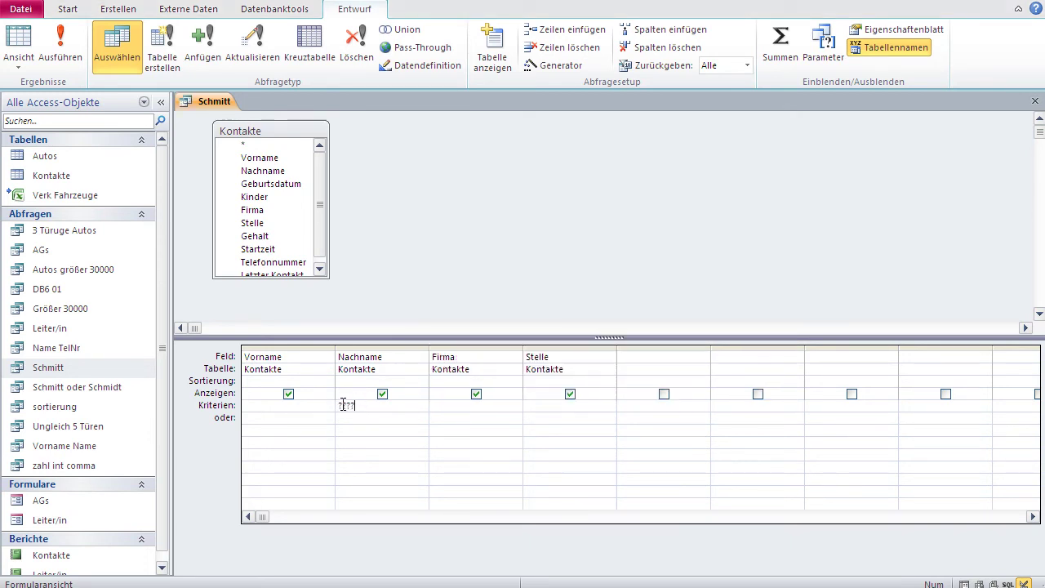
Set the Nachname criterion to Wie "????" to find four-letter surnames, and display the matching records
drag(362, 406, 305, 407)
key(Delete)
text("????")
drag(364, 407, 325, 407)
text(wie "????)
click(351, 438)
click(19, 42)
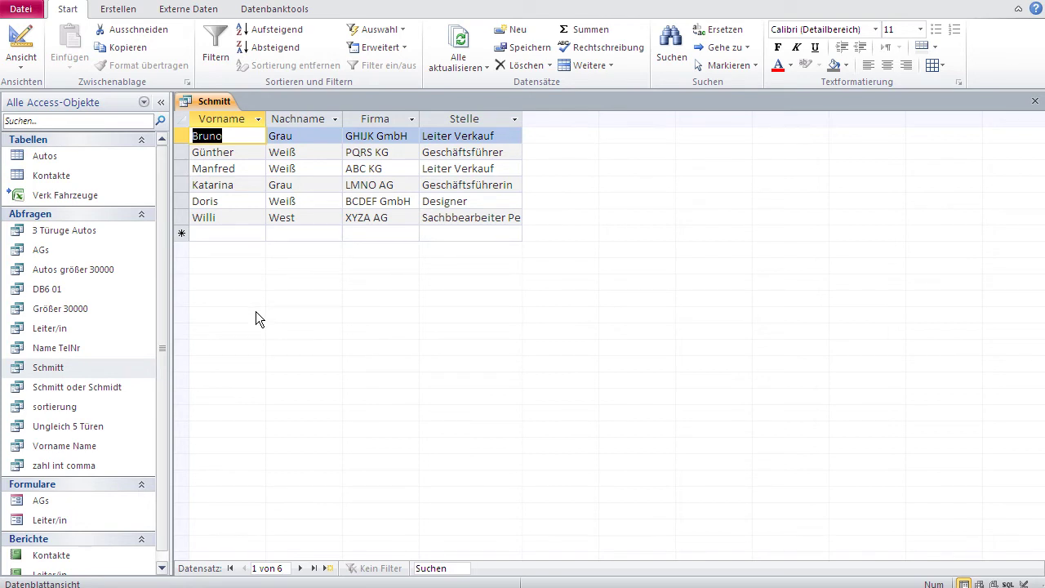
Delete the Nachname criterion and widen the Stelle column in the resulting datasheet to fit the full job titles
click(16, 39)
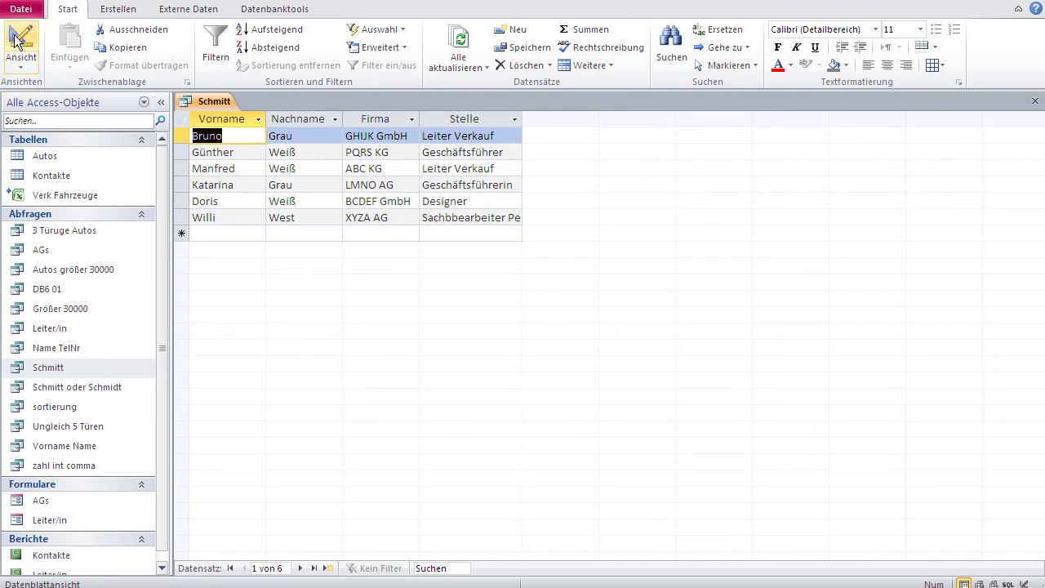
drag(390, 406, 324, 405)
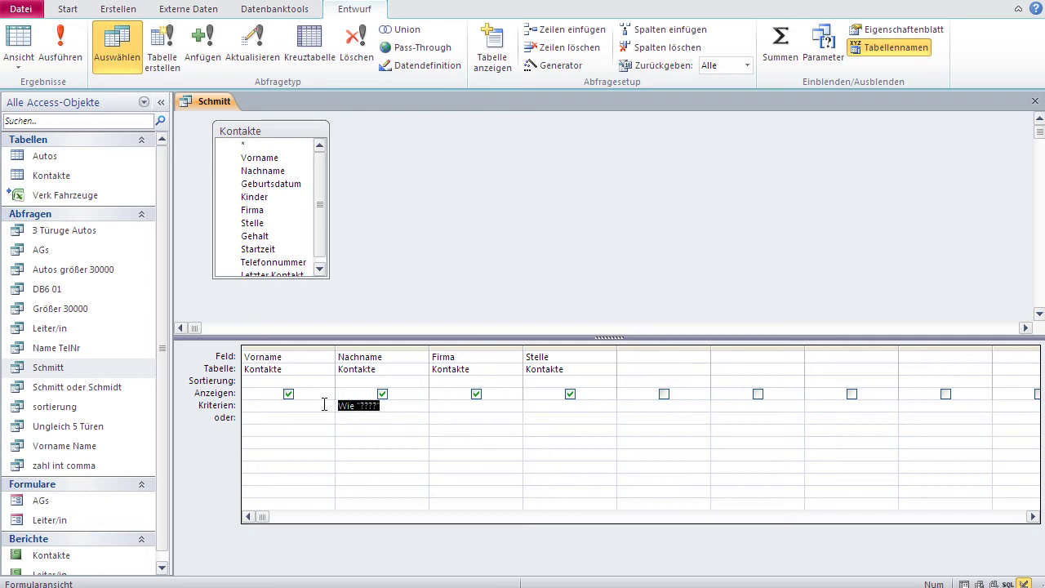
key(Delete)
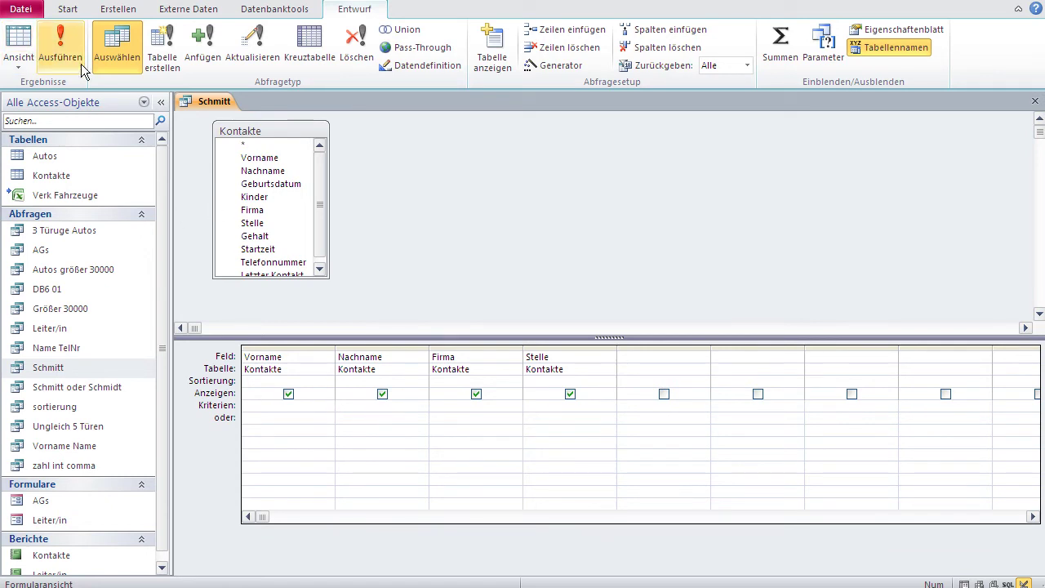
click(28, 46)
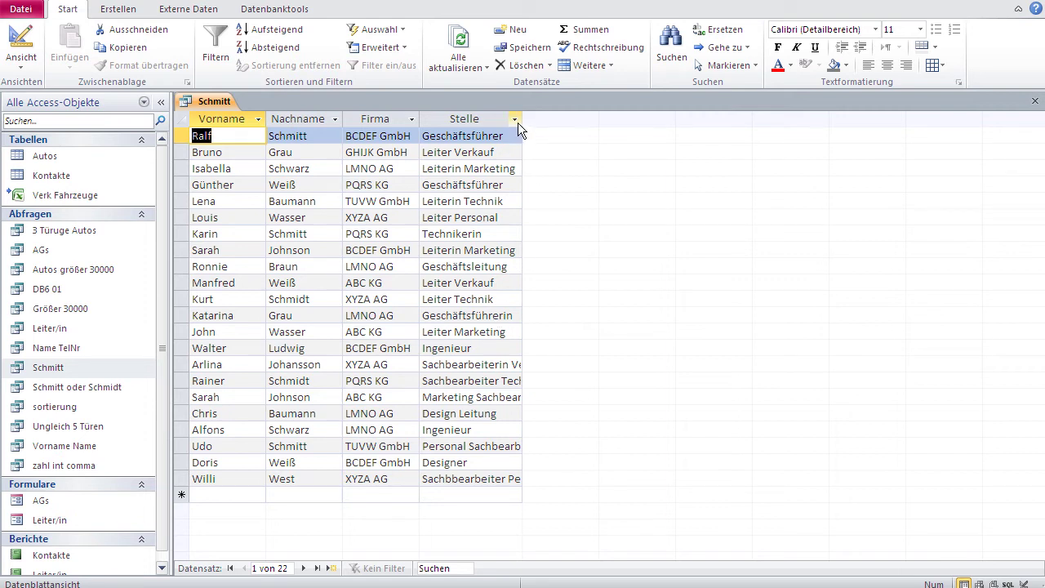
drag(522, 120, 652, 123)
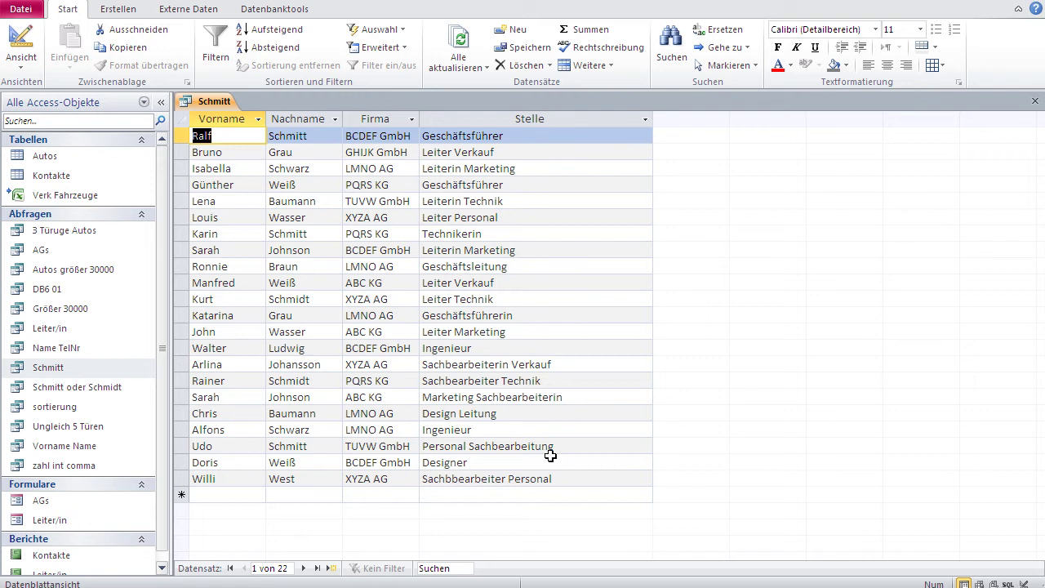
Set the Stelle criterion to *sachbearbeit* in Design view and display the matching records in Datasheet view
click(19, 45)
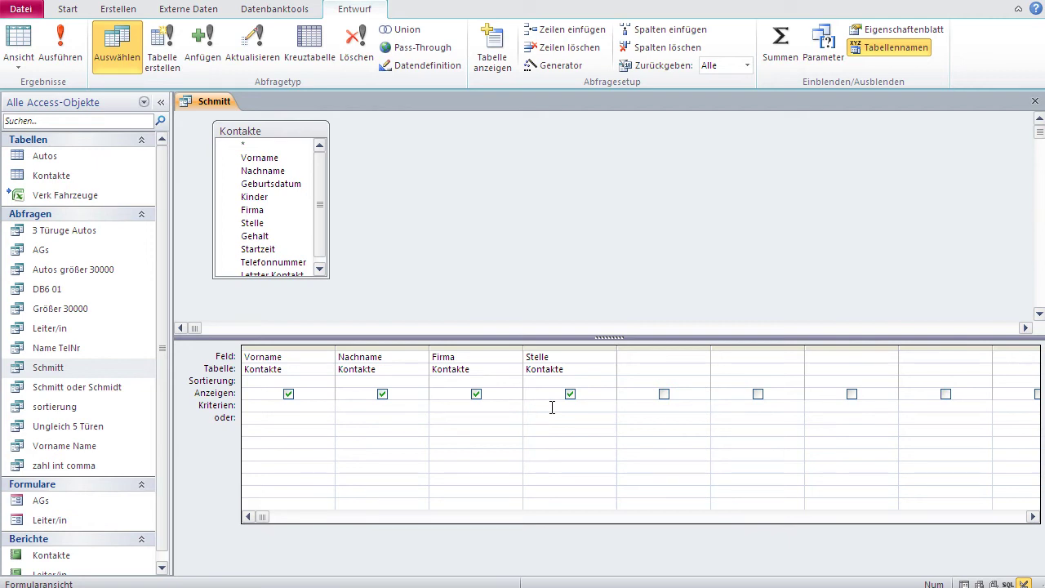
text(sachbearb)
text(*)
key(Home)
text(*)
text(eit)
click(539, 445)
click(15, 43)
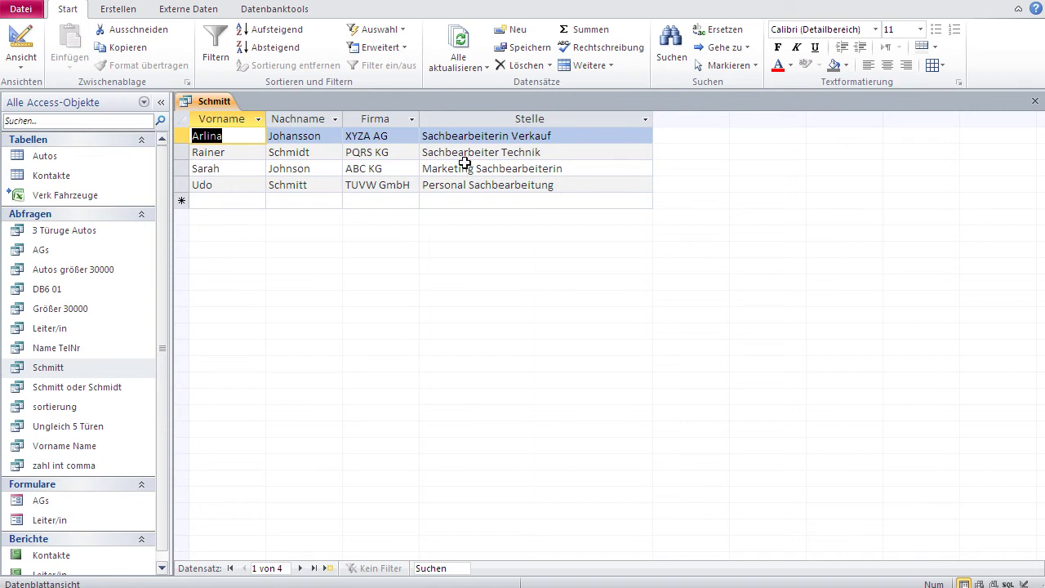
Return to Design view and widen the Stelle column in the query grid to fit its criterion
click(21, 41)
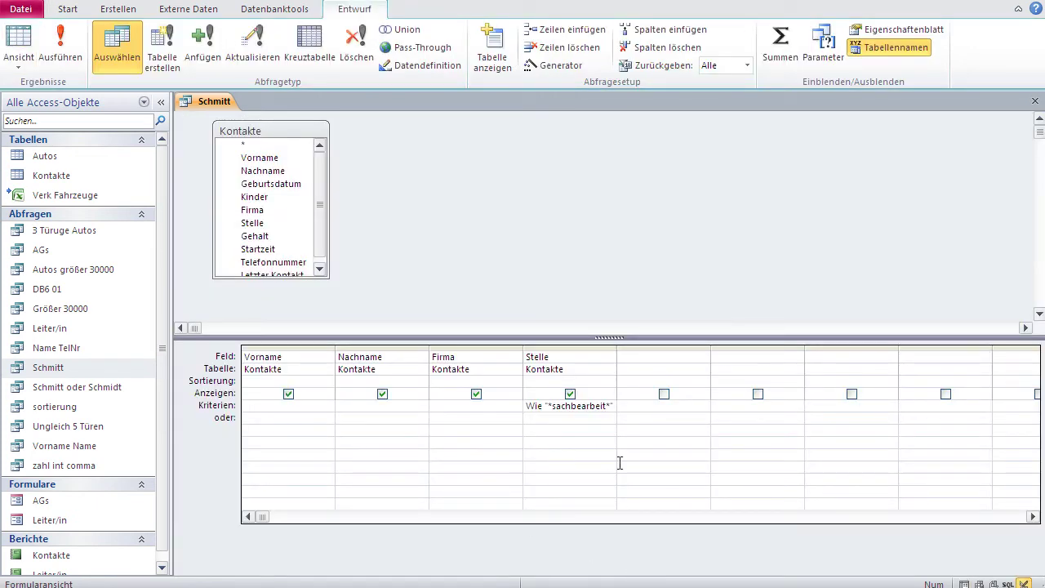
drag(616, 349, 634, 348)
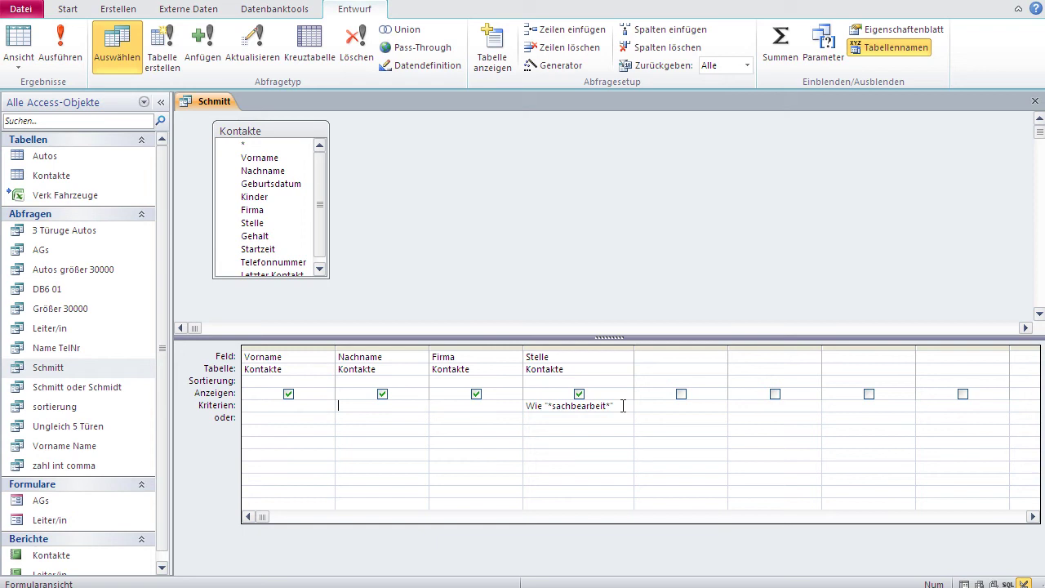
Try the wildcard pattern schmi* as the Nachname criterion, then clear the entry
text(schmi)
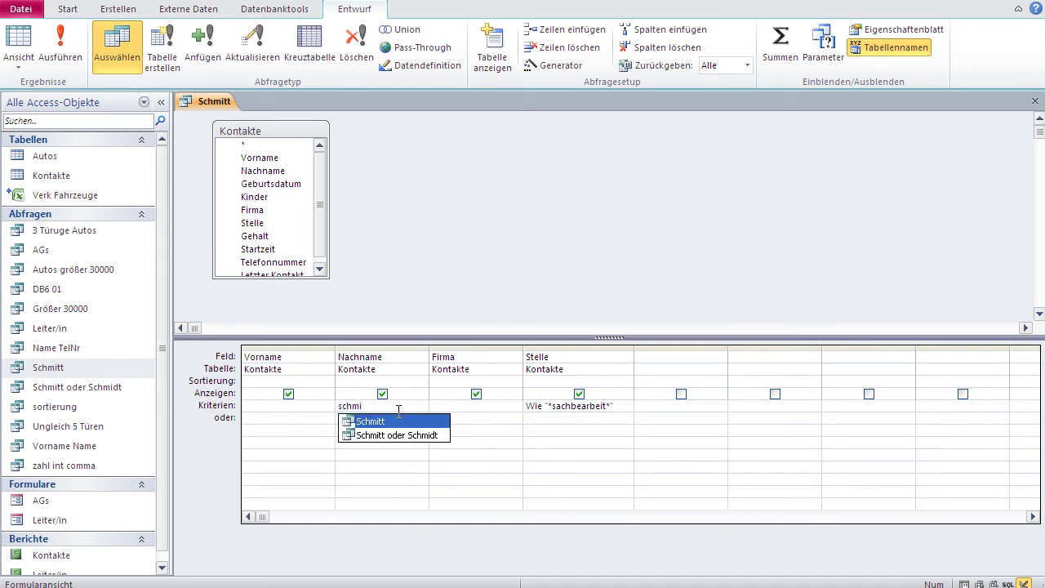
text(*)
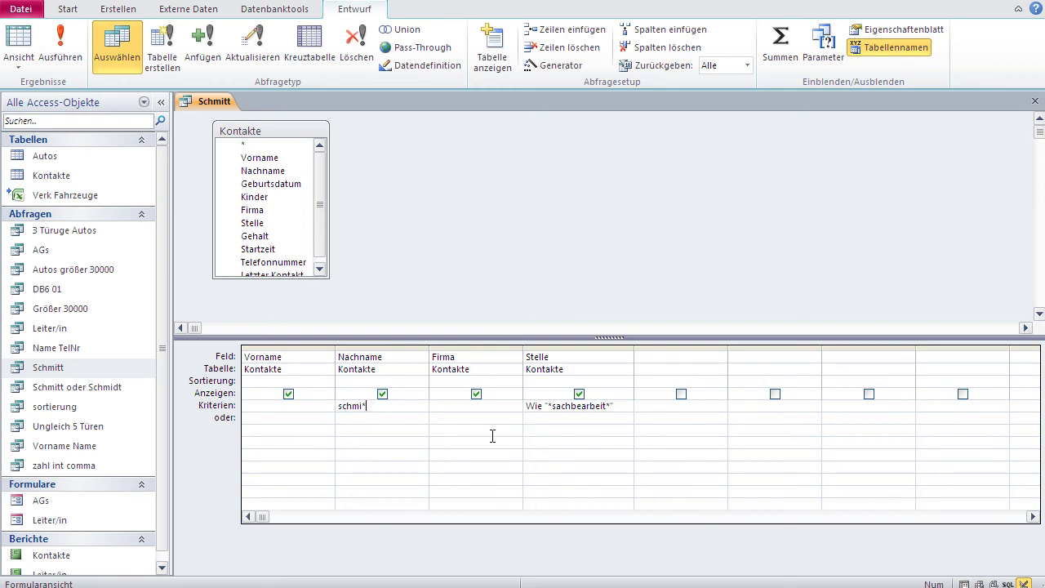
drag(371, 406, 339, 406)
click(331, 411)
key(shift+Home)
key(BackSpace)
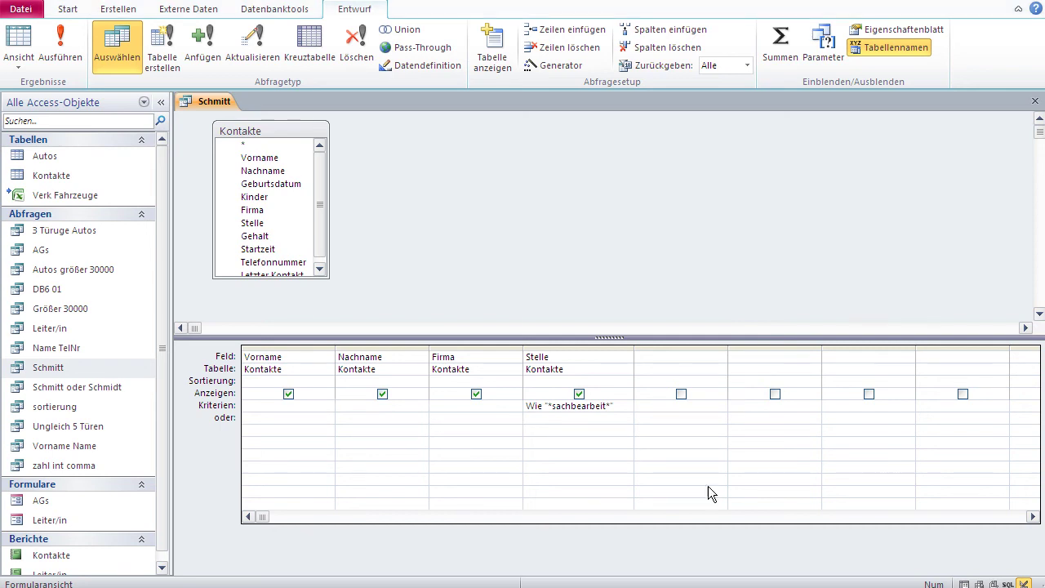
Examine the query's WHERE clause for the Stelle criterion in SQL view, then return to Design view
click(18, 64)
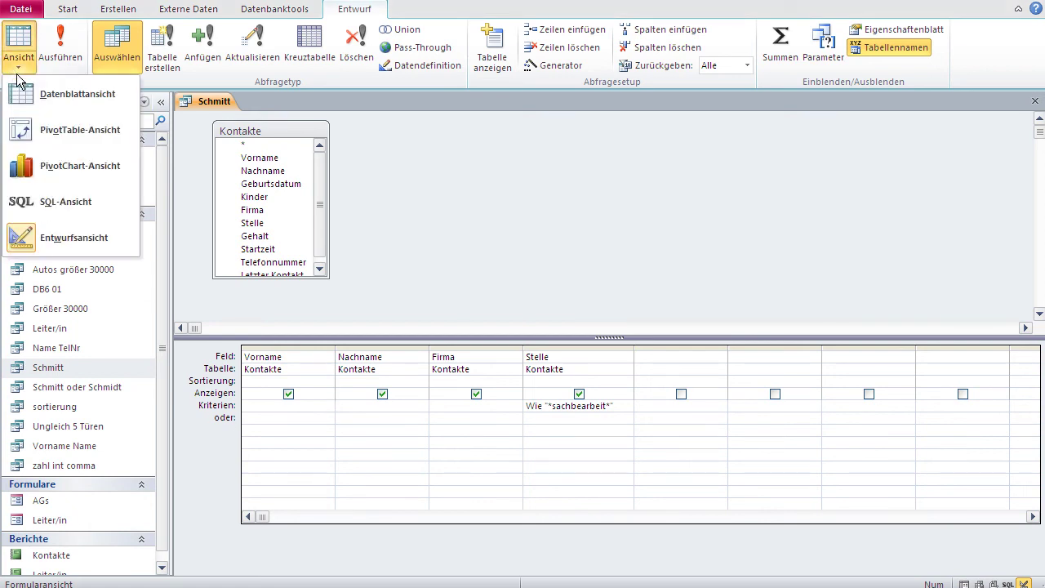
click(43, 201)
click(348, 200)
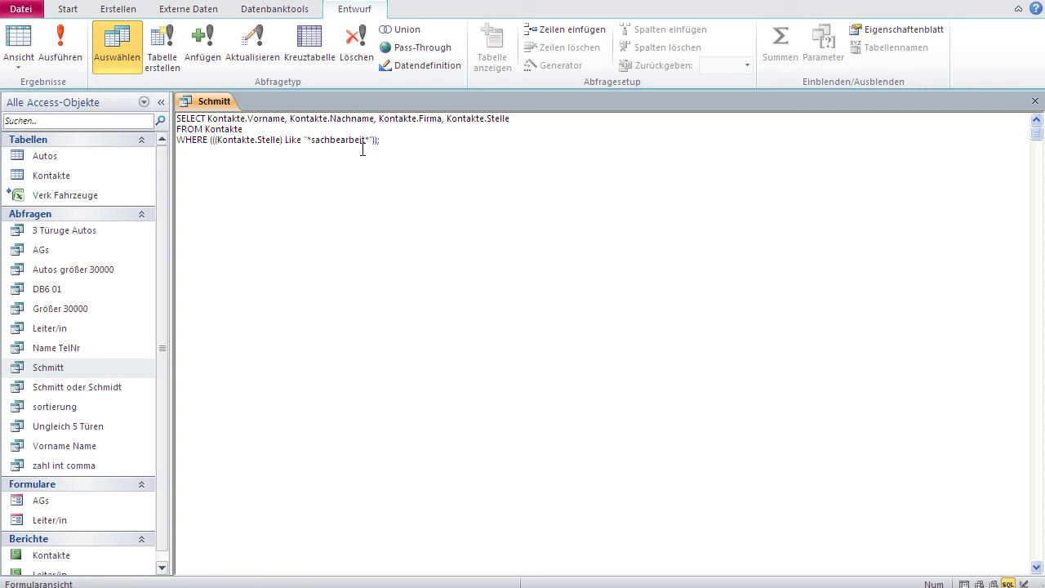
click(18, 38)
click(18, 38)
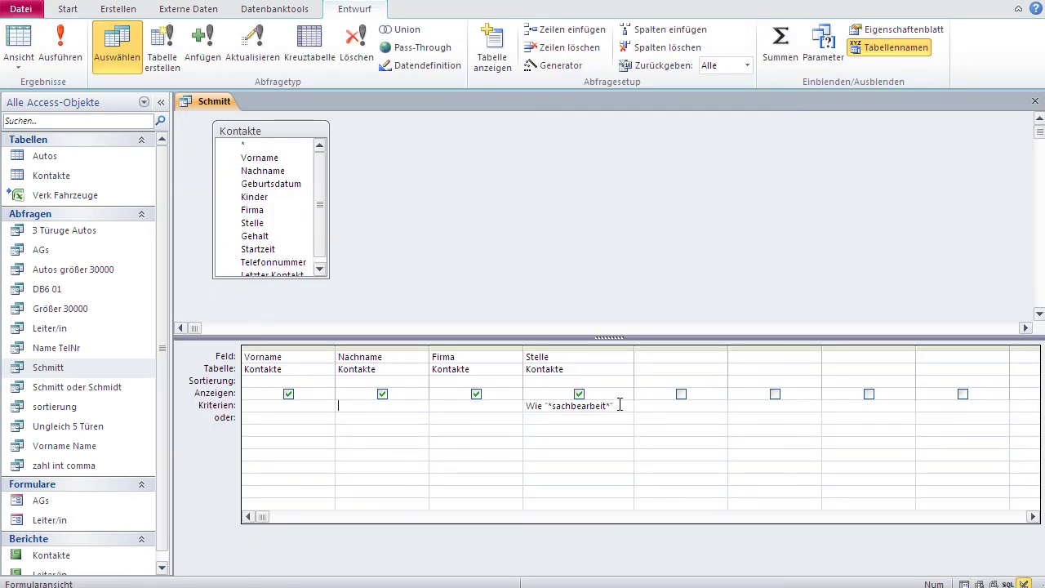
Delete the Stelle criterion and display the unfiltered records in Datasheet view
drag(624, 405, 513, 402)
key(Delete)
click(19, 45)
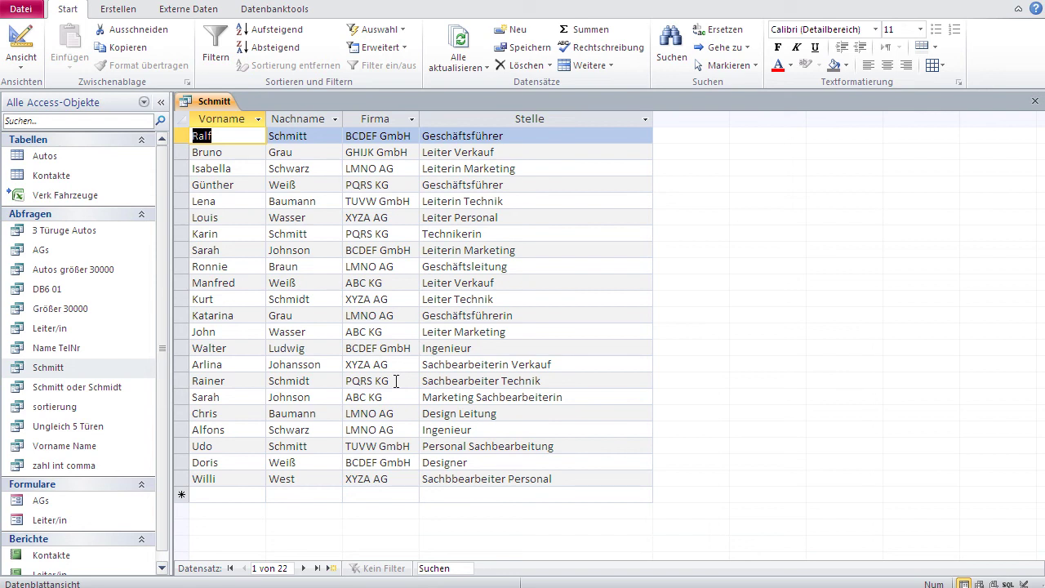
Set the Firma criterion to *kg in Design view and run the query
click(19, 45)
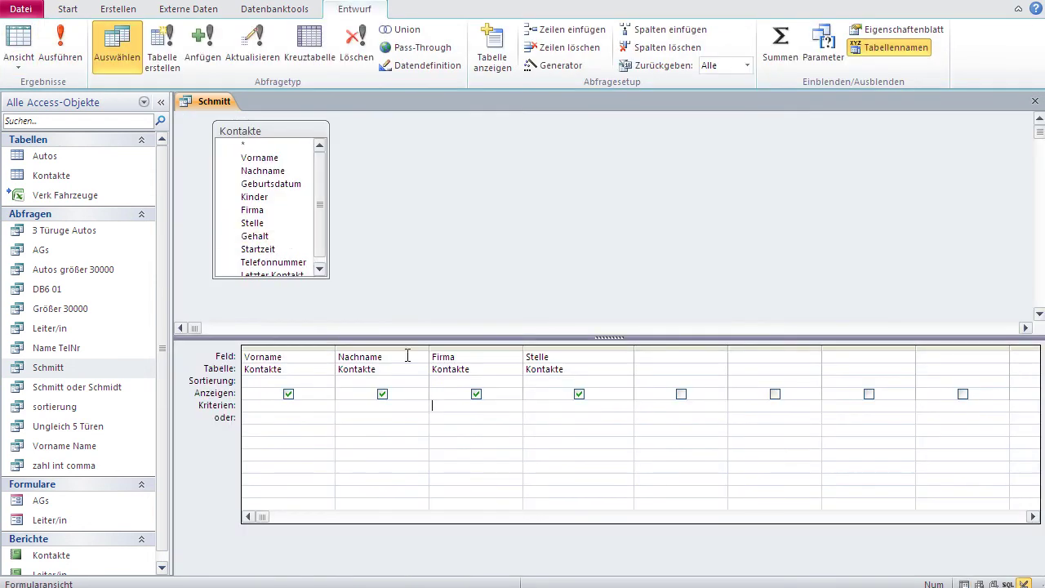
text(*kg)
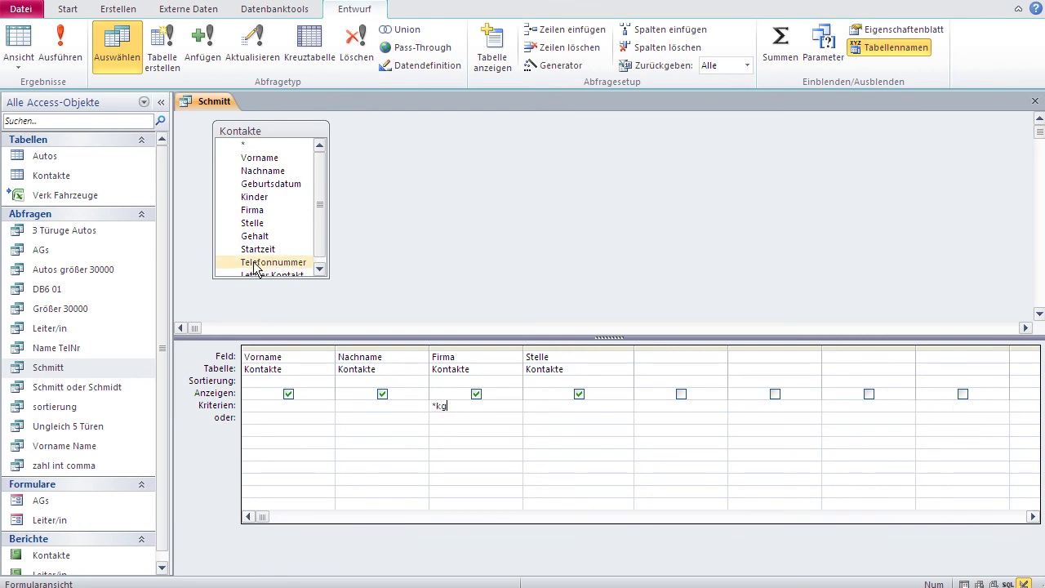
click(58, 45)
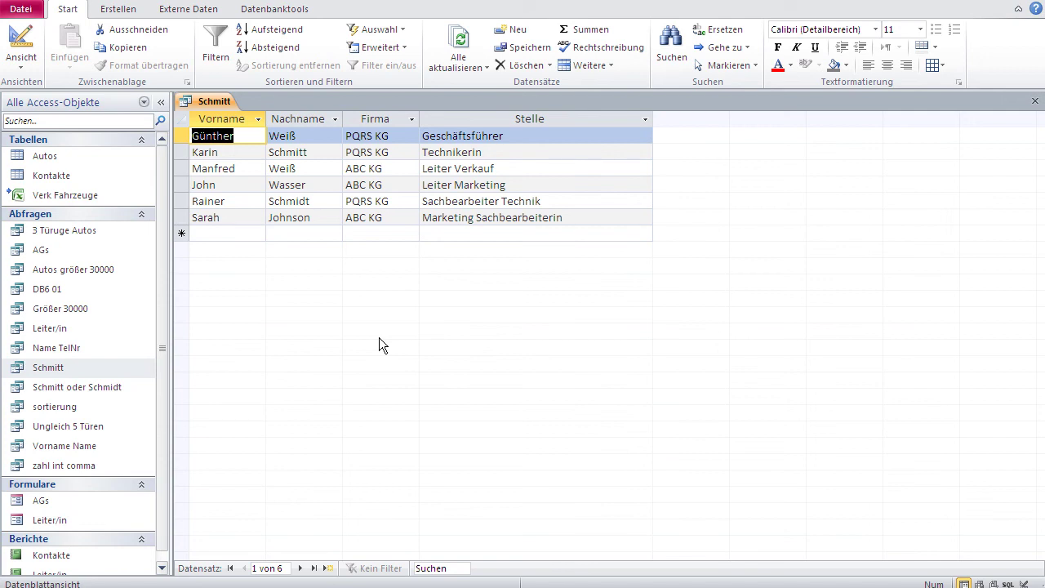
Try to replace the Firma criterion with the wildcard pattern *gmbh in Design view
click(20, 37)
drag(477, 406, 419, 406)
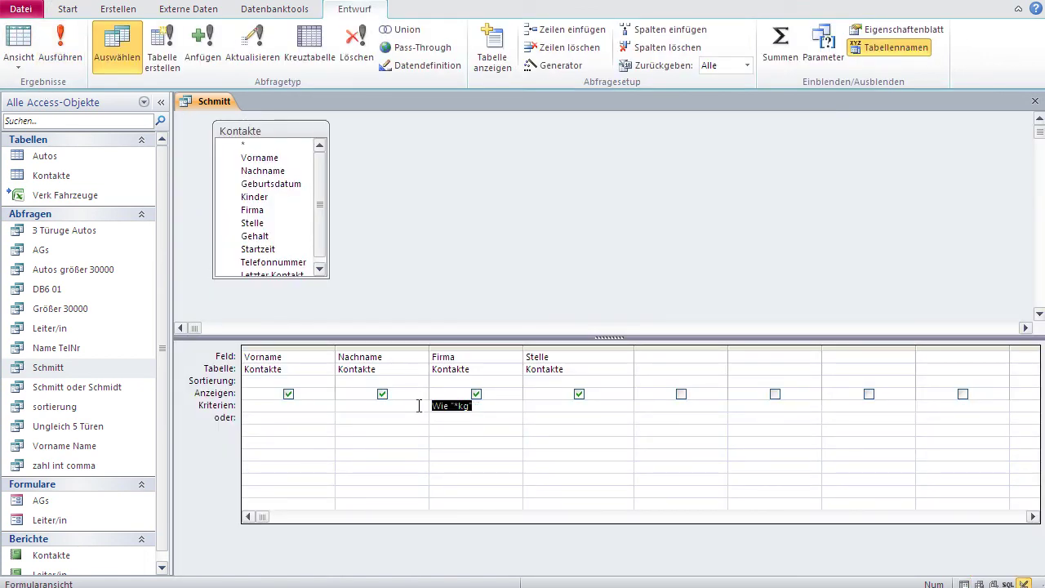
text(*gmbh)
text(*)
key(BackSpace)
Clear the Firma criterion and display all contacts in Datasheet view
drag(472, 402, 421, 402)
key(Delete)
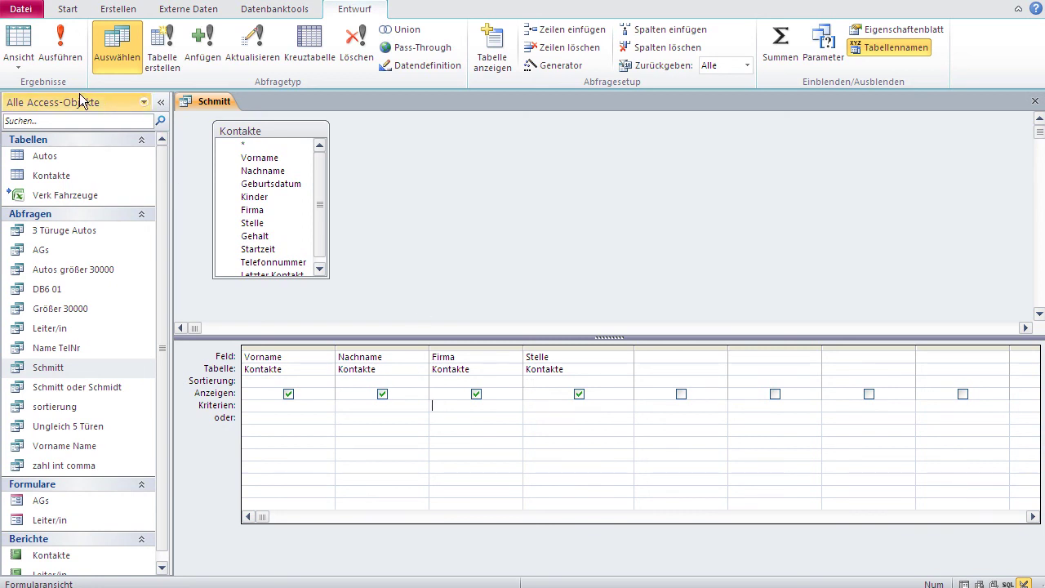
click(20, 41)
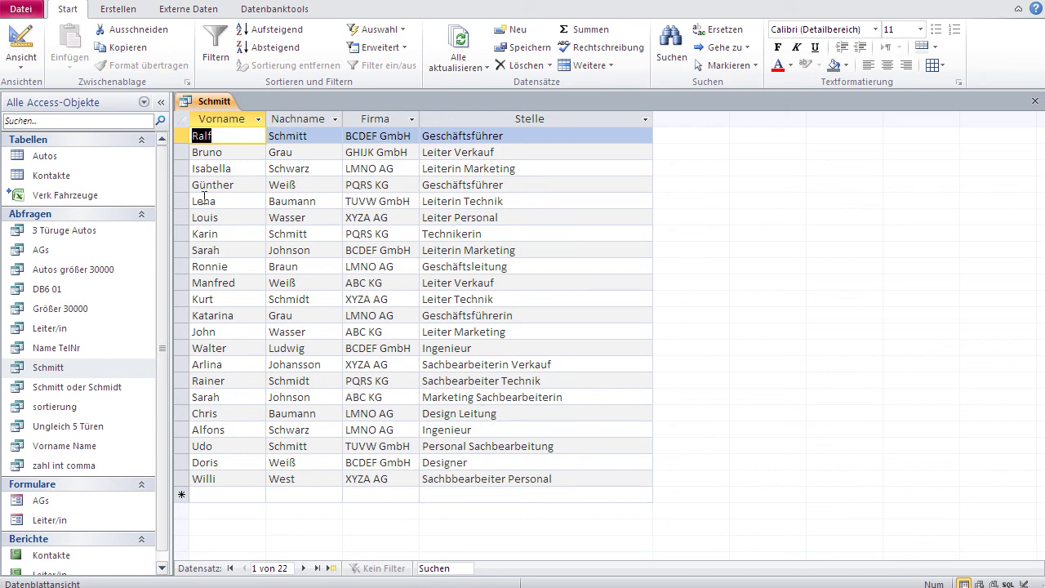
Set the Stelle criterion to *leit* in Design view and display the matching records in Datasheet view
click(23, 45)
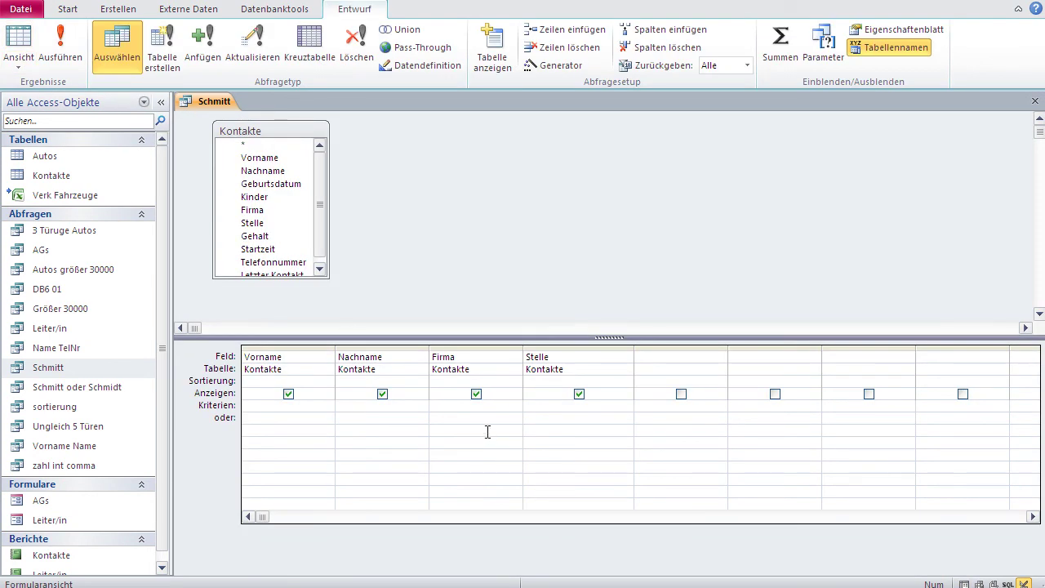
click(555, 403)
text(*leit)
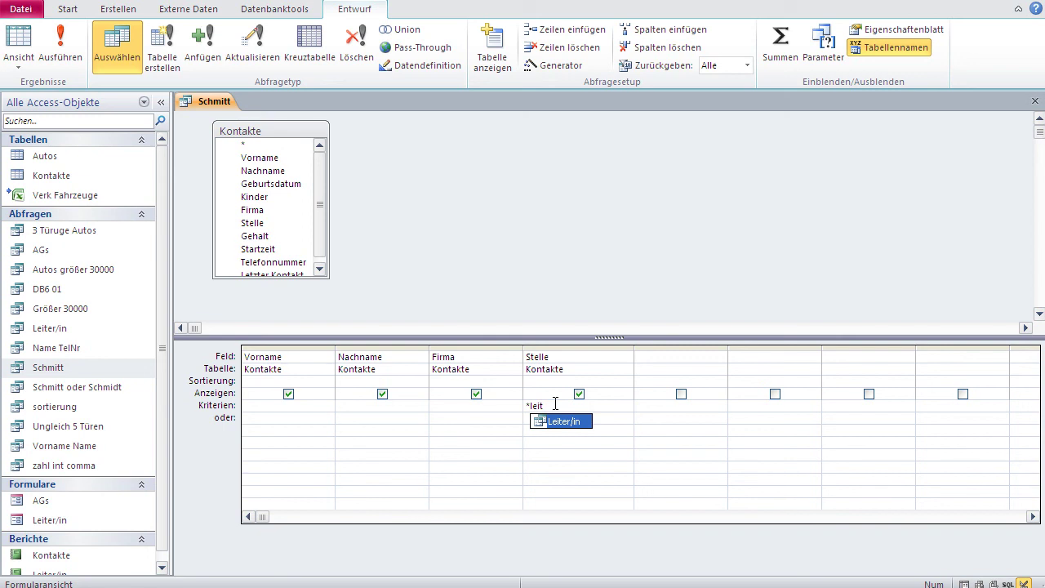
text(*)
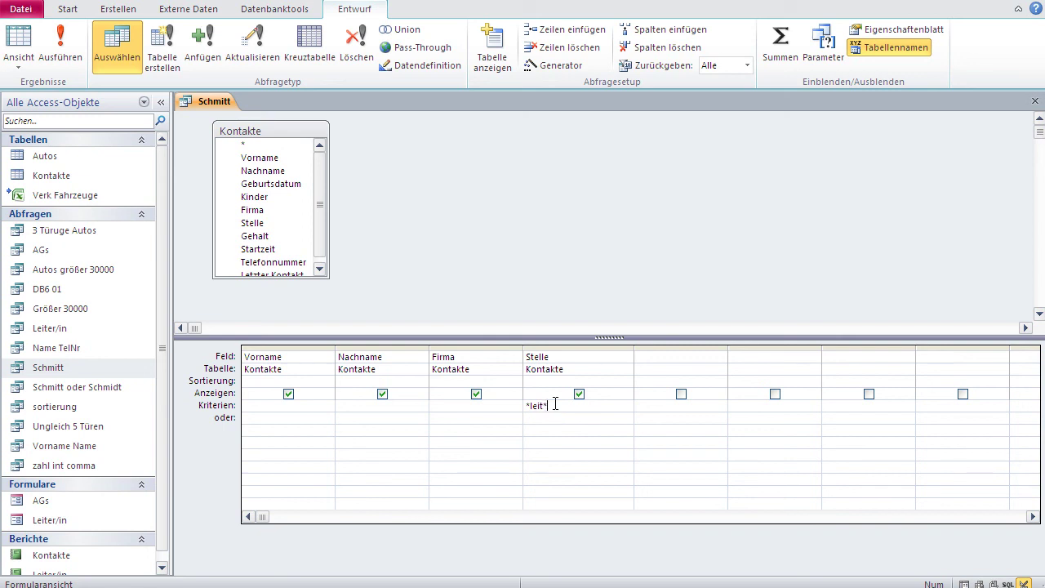
click(33, 45)
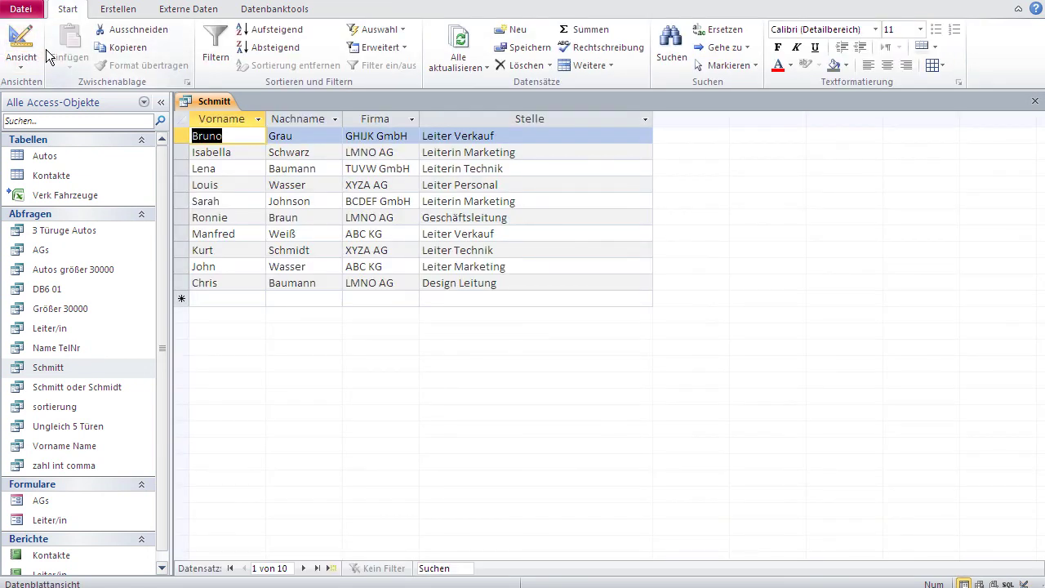